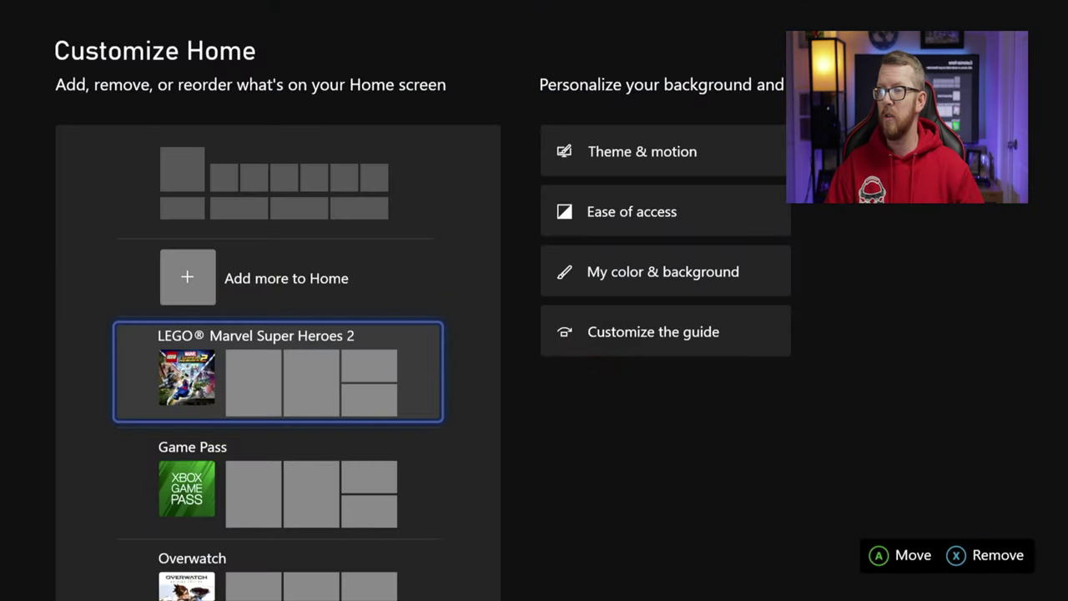
Move toward the colour and background options in Customize Home
{"action": "key", "text": "Right"}
Open the Dynamic backgrounds collection from the My color & background options
{"action": "key", "text": "Down"}
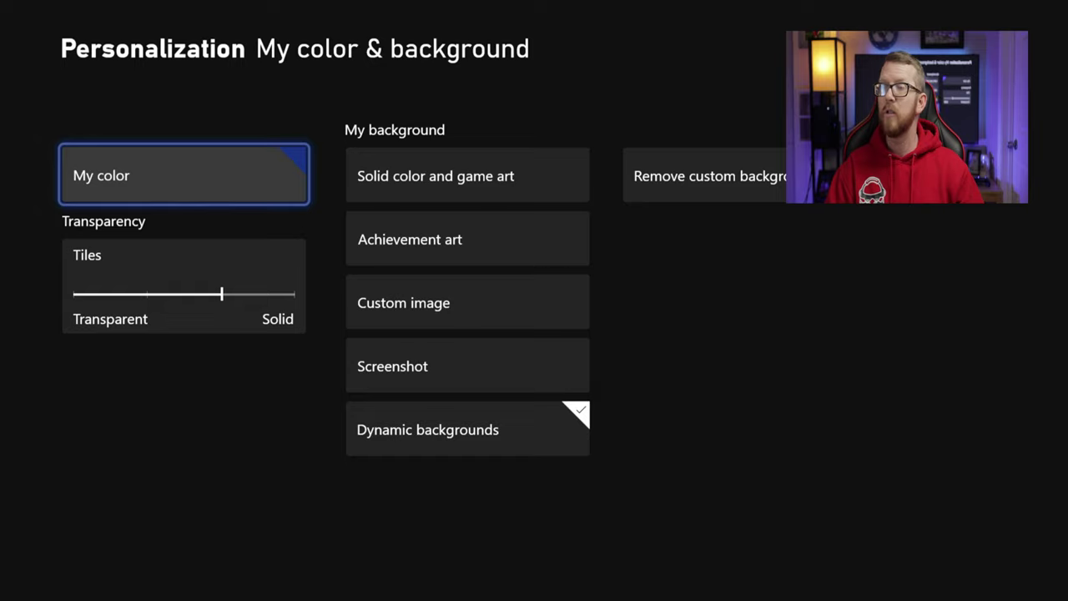
{"action": "key", "text": "Right"}
{"action": "key", "text": "Left"}
{"action": "key", "text": "Right"}
{"action": "key", "text": "Down"}
{"action": "key", "text": "Down"}
{"action": "key", "text": "Down"}
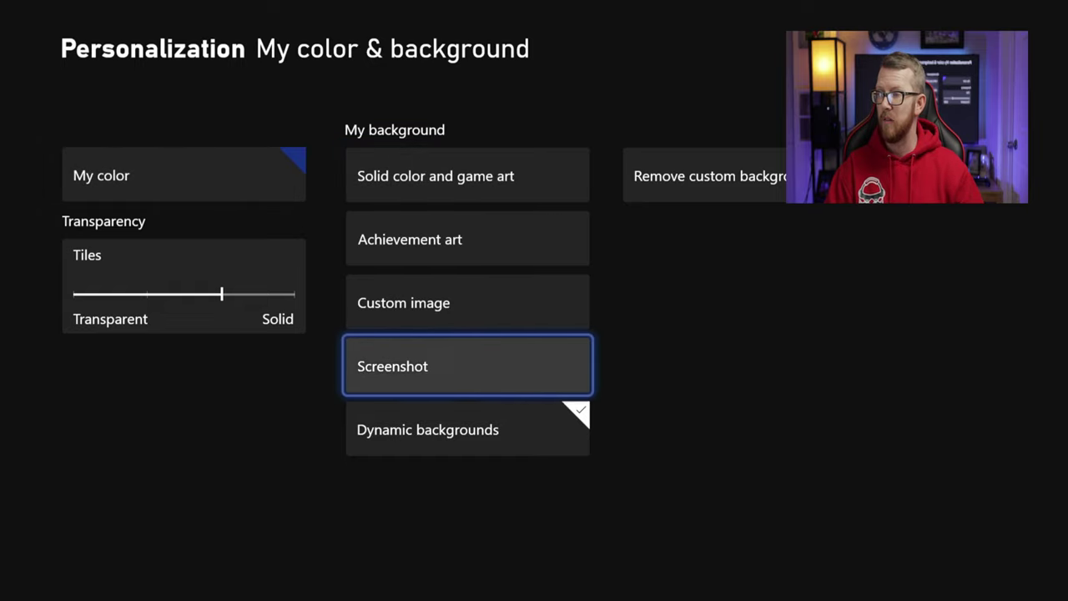
{"action": "key", "text": "Down"}
{"action": "key", "text": "Return"}
Preview Spotlight - Ultraviolet, Waves - Faded and Ribbons, then choose Ripple as the dynamic background
{"action": "key", "text": "Right"}
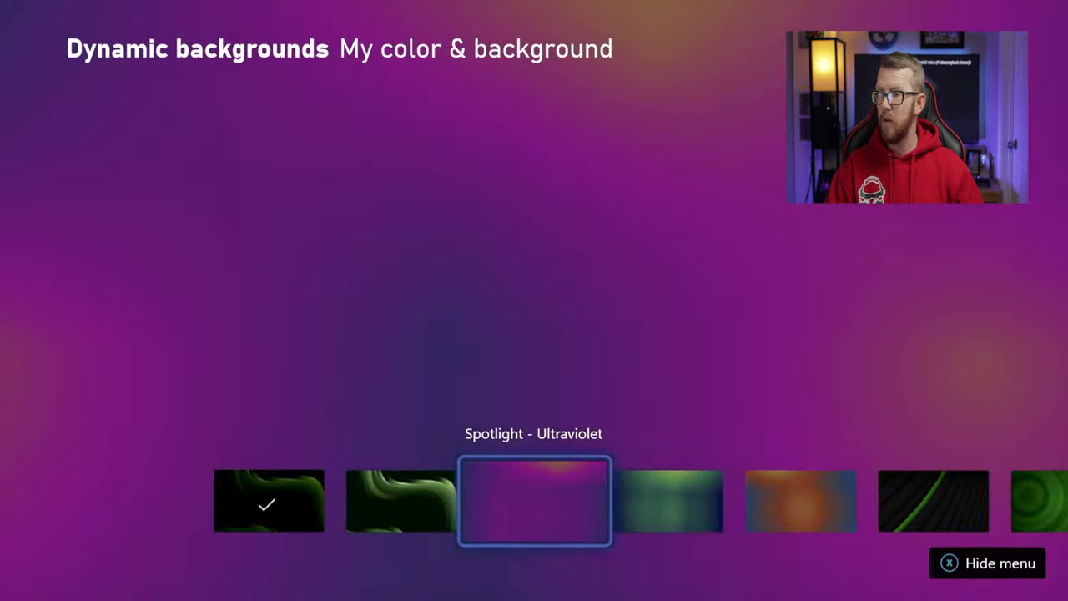
{"action": "key", "text": "Right"}
{"action": "key", "text": "Right"}
{"action": "key", "text": "Right"}
{"action": "key", "text": "Right"}
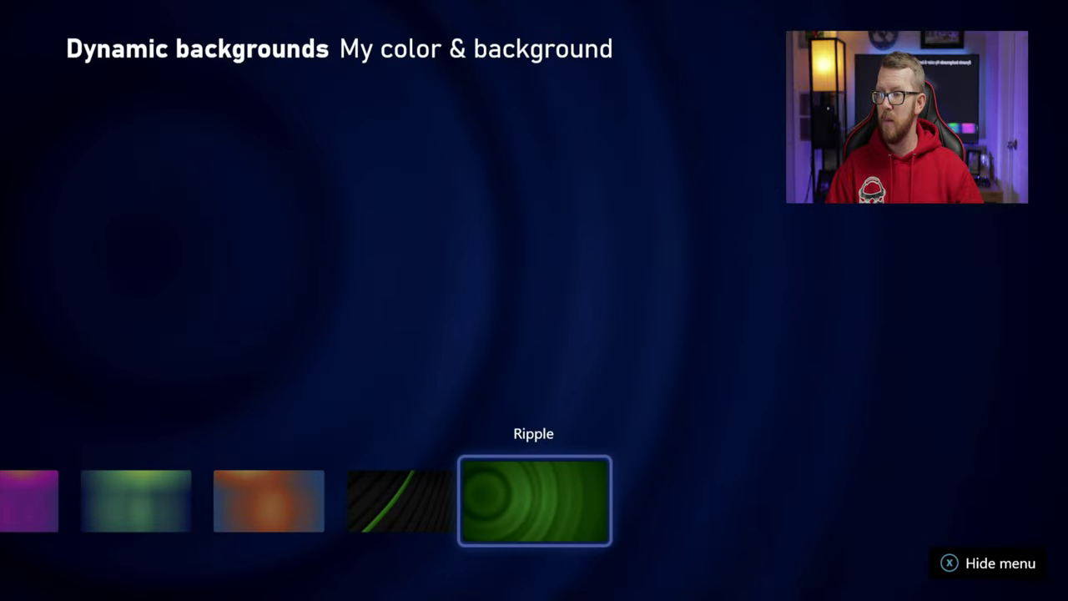
{"action": "key", "text": "Left"}
{"action": "key", "text": "Left"}
{"action": "key", "text": "Left"}
{"action": "key", "text": "Left"}
{"action": "key", "text": "Left"}
{"action": "key", "text": "Left"}
{"action": "key", "text": "Right"}
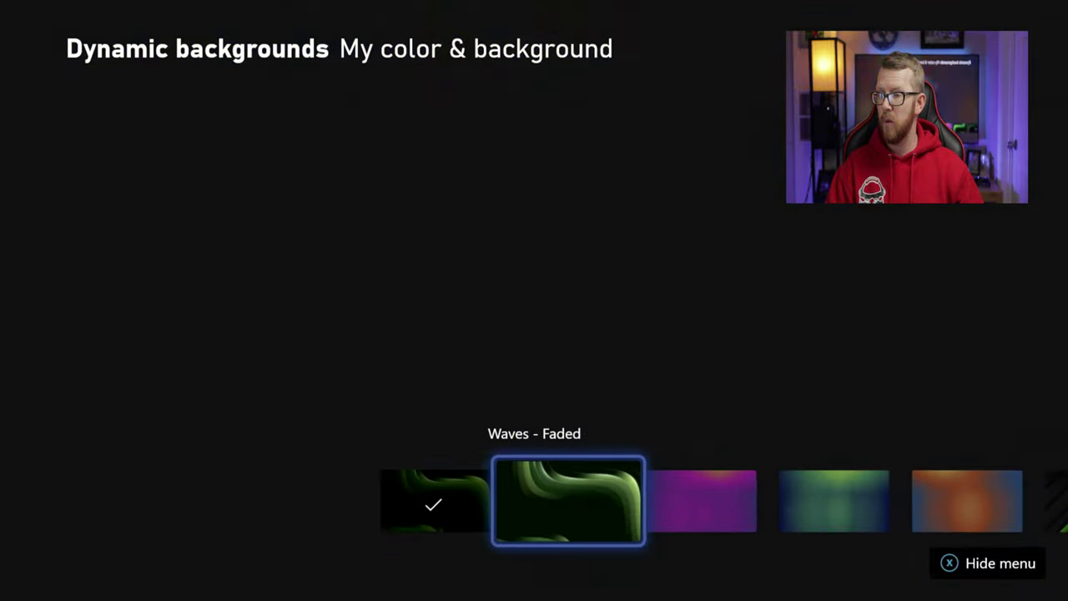
{"action": "key", "text": "Right"}
{"action": "key", "text": "Right"}
{"action": "key", "text": "Right"}
{"action": "key", "text": "Right"}
{"action": "key", "text": "Left"}
{"action": "key", "text": "Left"}
{"action": "key", "text": "Left"}
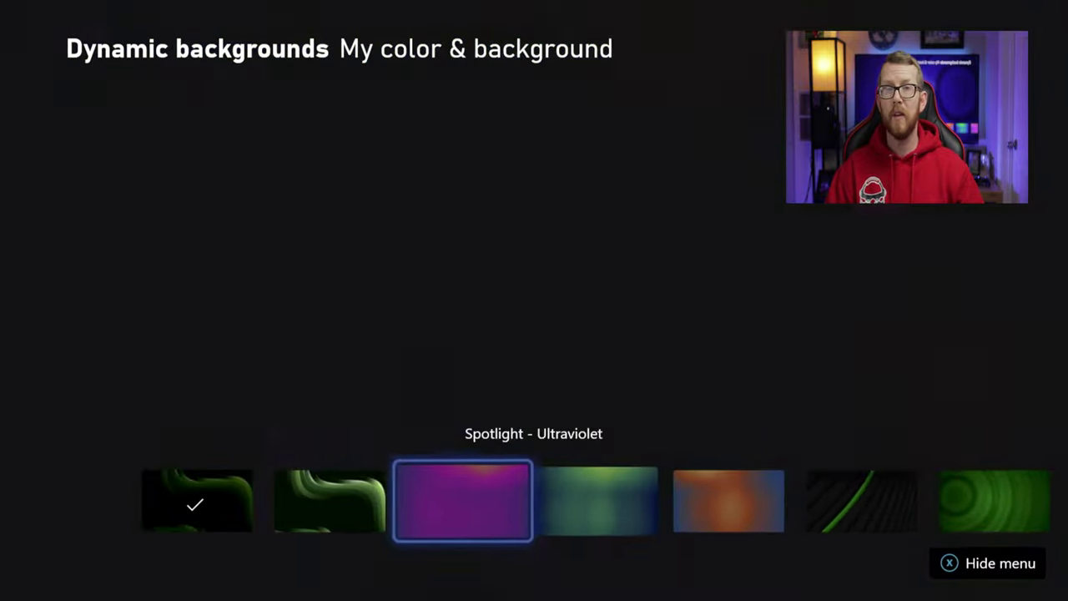
{"action": "key", "text": "Left"}
{"action": "key", "text": "Right"}
{"action": "key", "text": "Right"}
{"action": "key", "text": "Right"}
{"action": "key", "text": "Right"}
{"action": "key", "text": "Right"}
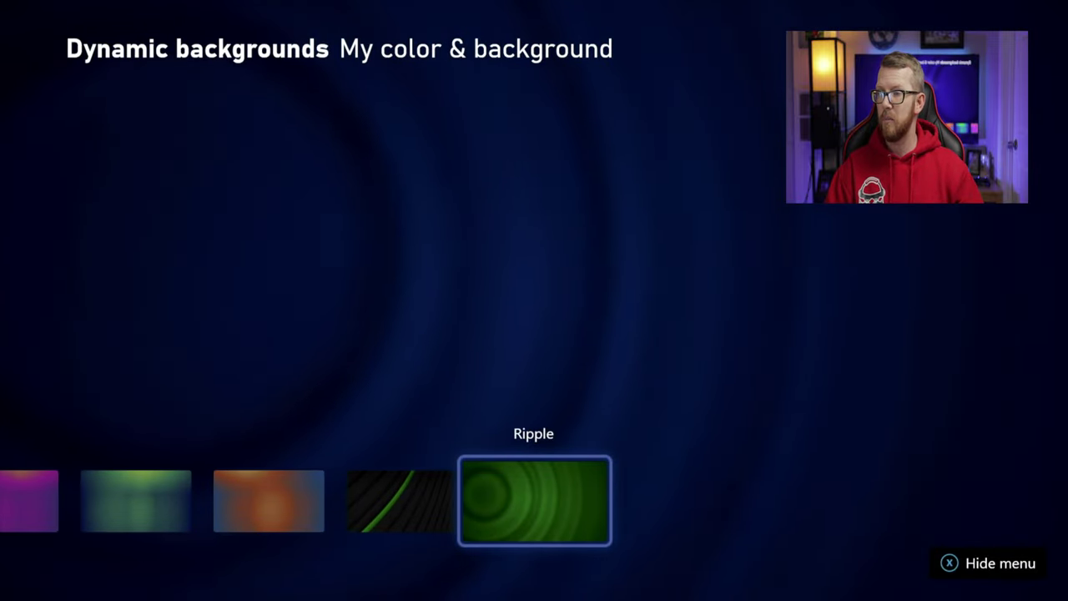
{"action": "key", "text": "Return"}
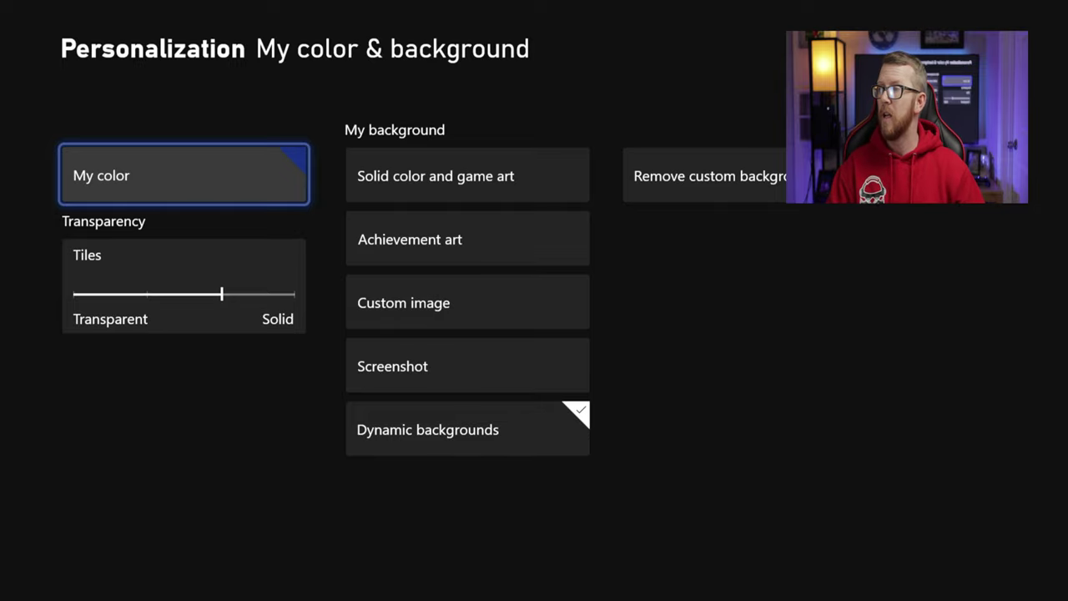
Change the accent colour from dark blue to the orange swatch and confirm with OK
{"action": "key", "text": "Return"}
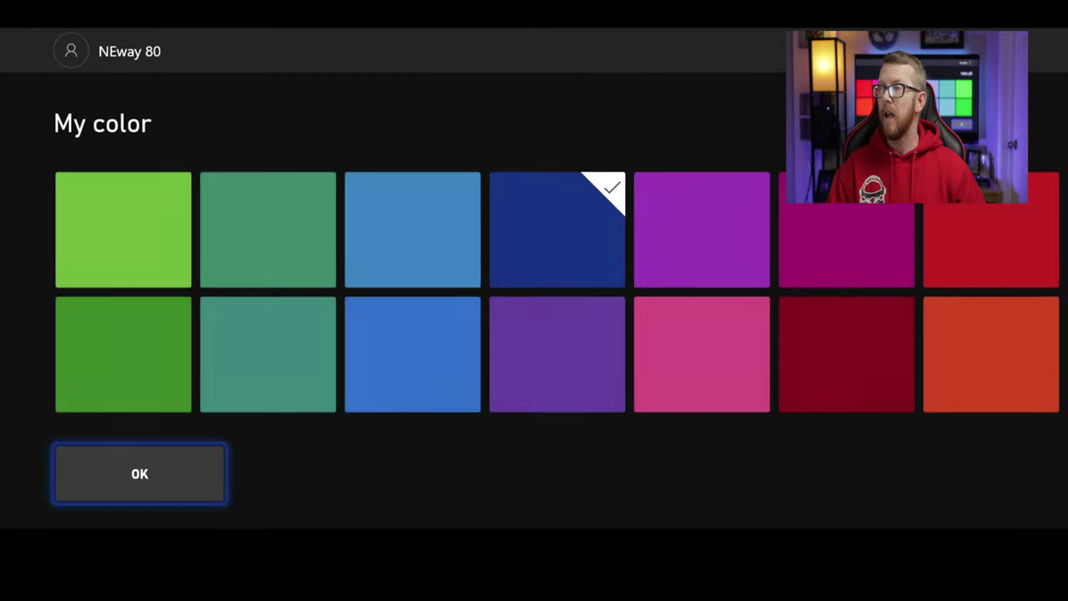
{"action": "key", "text": "Up"}
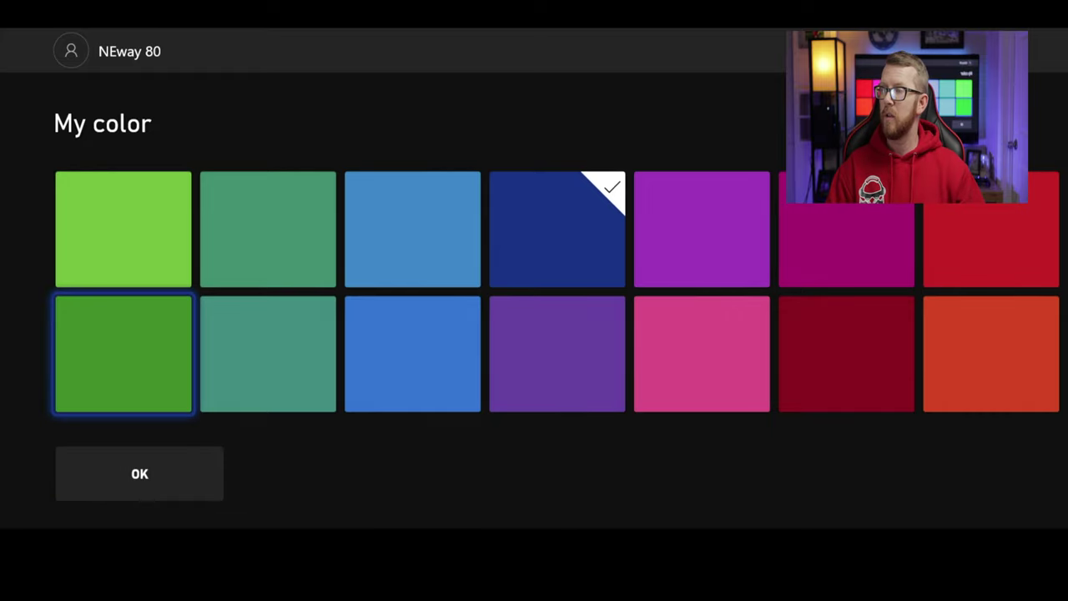
{"action": "key", "text": "Up"}
{"action": "key", "text": "Right"}
{"action": "key", "text": "Right"}
{"action": "key", "text": "Right"}
{"action": "key", "text": "Right"}
{"action": "key", "text": "Right"}
{"action": "key", "text": "Right"}
{"action": "key", "text": "Right"}
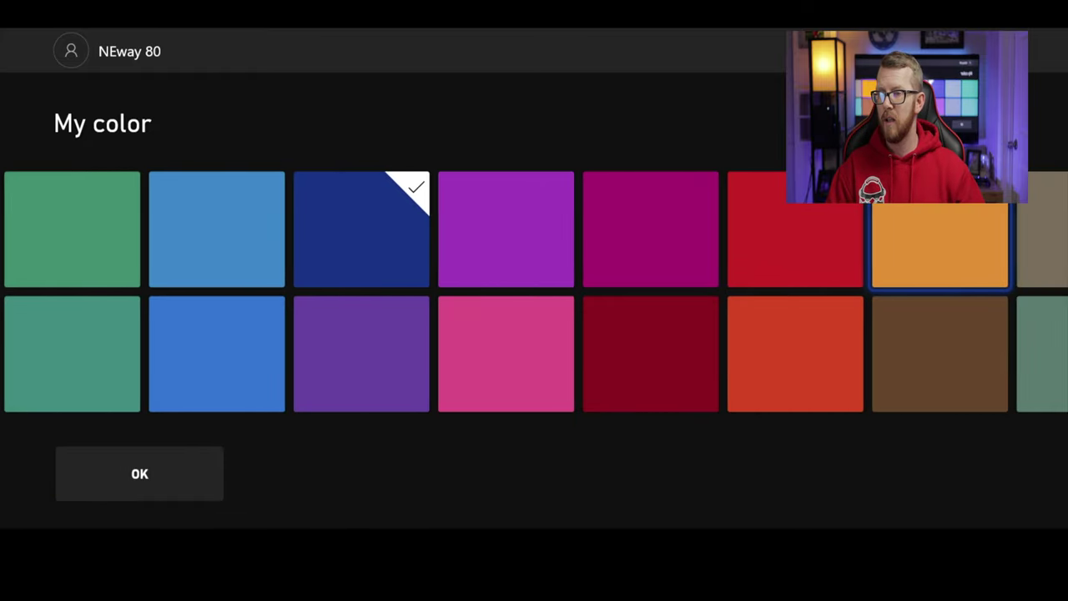
{"action": "key", "text": "Return"}
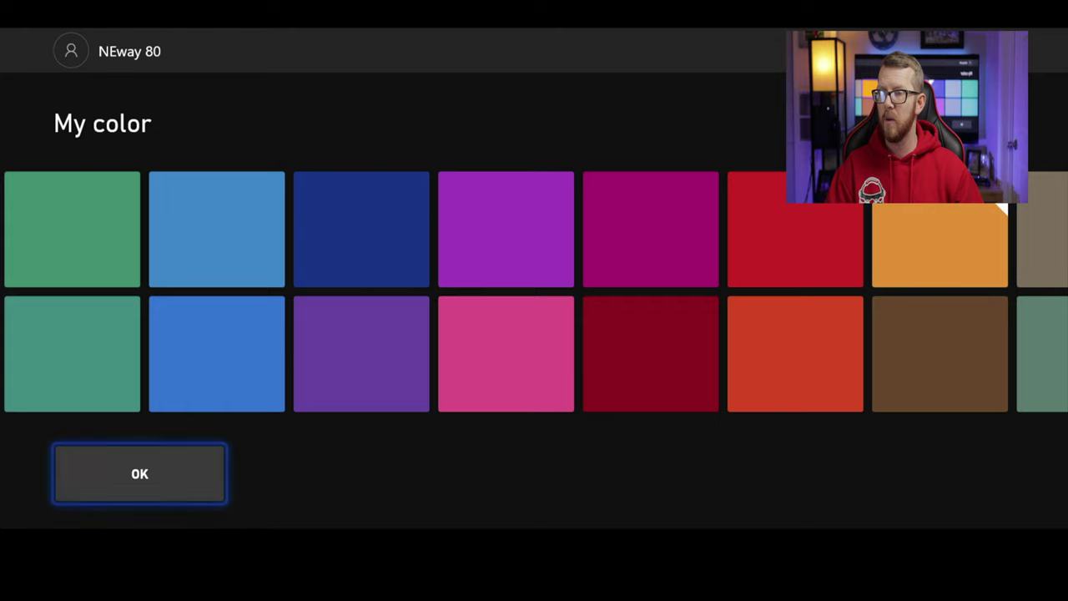
{"action": "key", "text": "Return"}
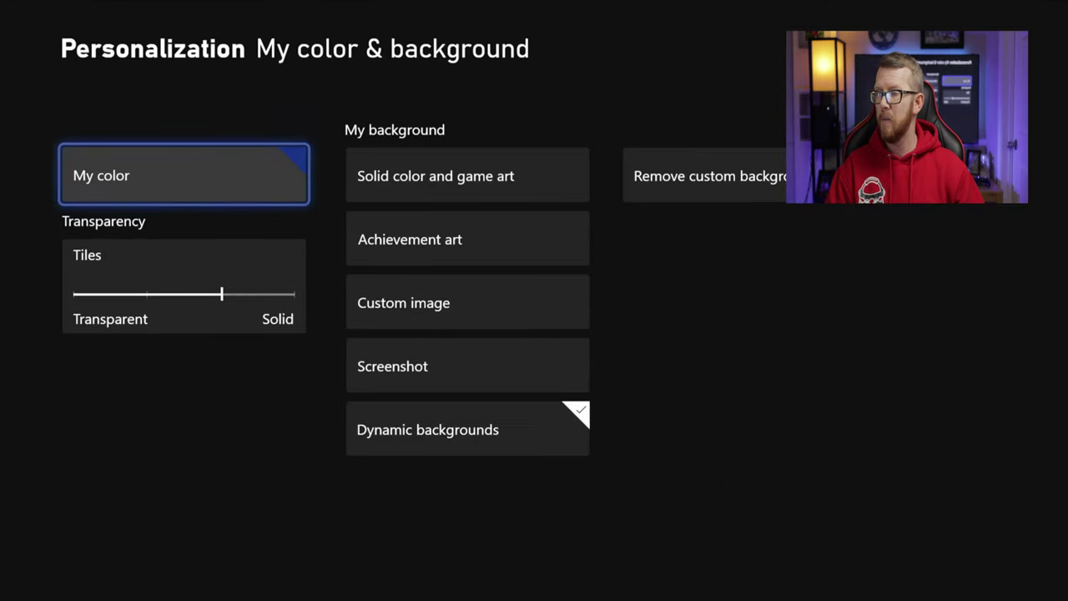
Reopen the Dynamic backgrounds collection from the background options
{"action": "key", "text": "Right"}
{"action": "key", "text": "Down"}
{"action": "key", "text": "Down"}
{"action": "key", "text": "Down"}
{"action": "key", "text": "Down"}
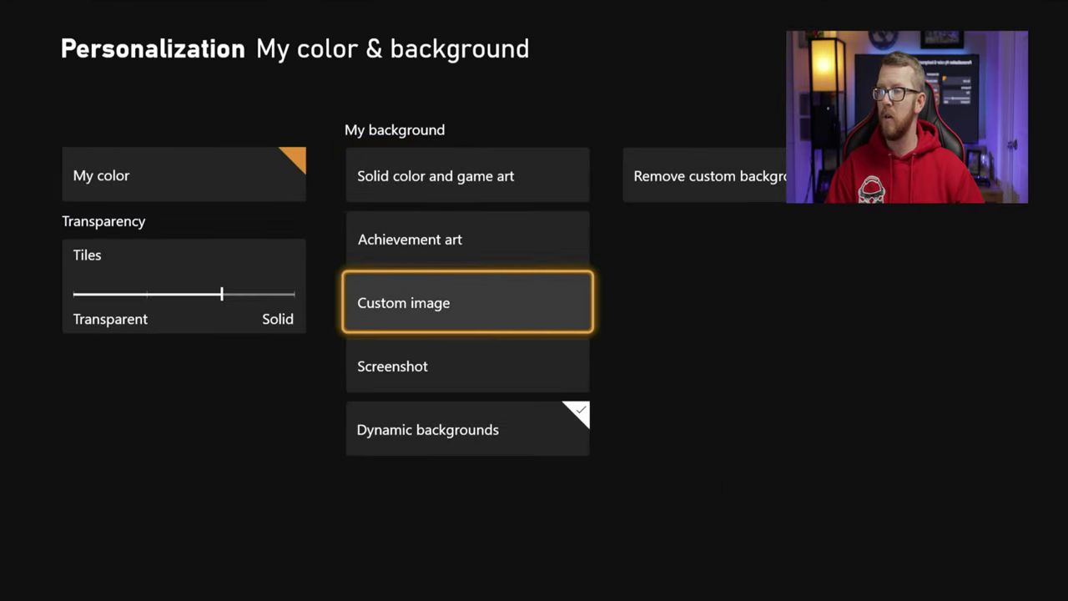
{"action": "key", "text": "Return"}
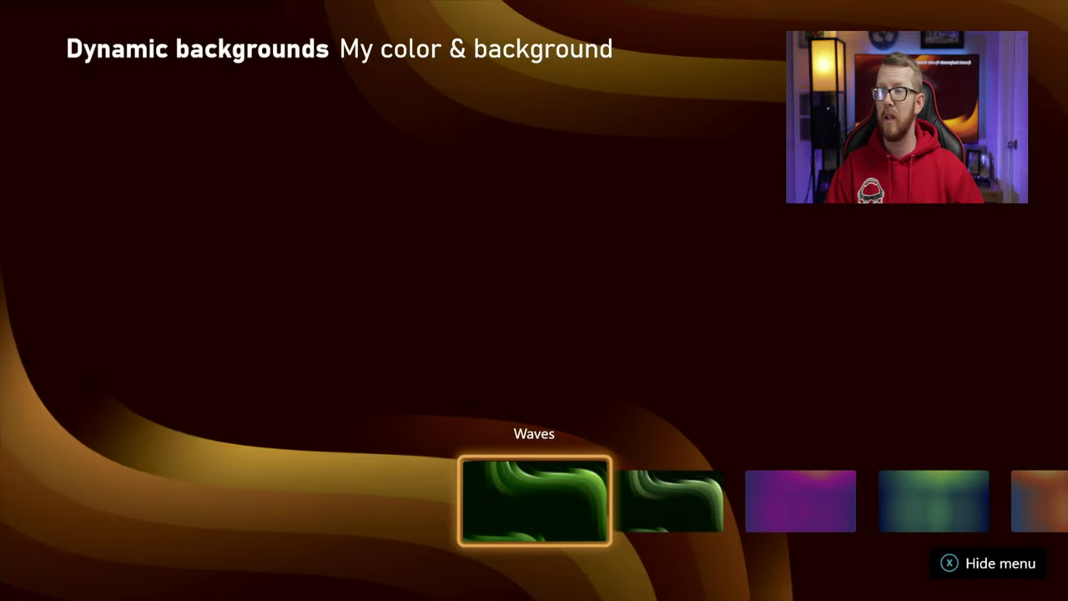
{"action": "key", "text": "Right"}
{"action": "key", "text": "Left"}
Compare the Spotlight - Ultraviolet, Midnight and Deja Goo background previews
{"action": "key", "text": "Right"}
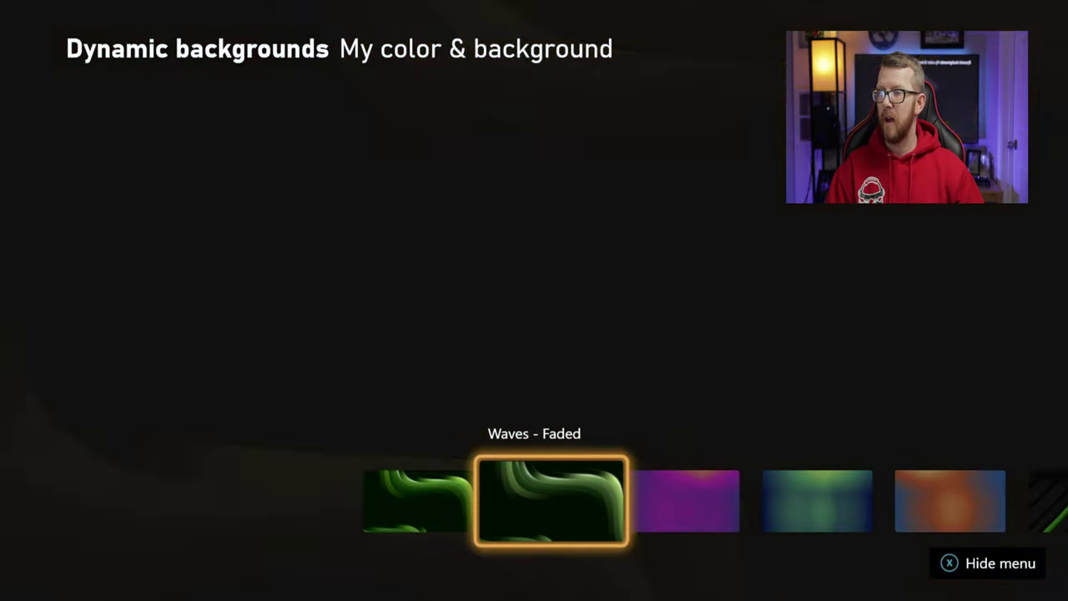
{"action": "key", "text": "Right"}
{"action": "key", "text": "Right"}
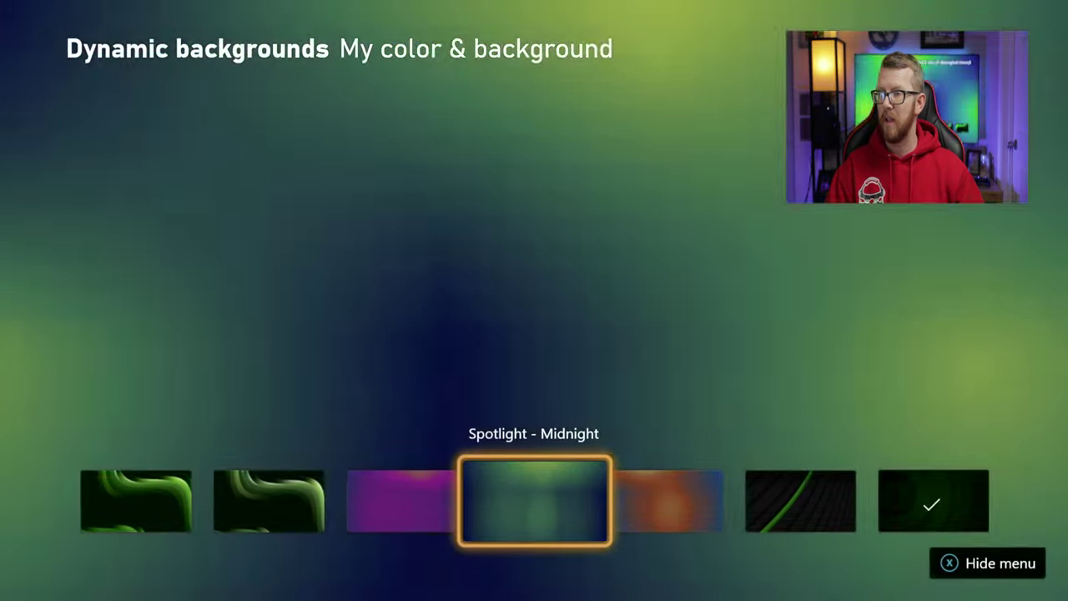
{"action": "key", "text": "Left"}
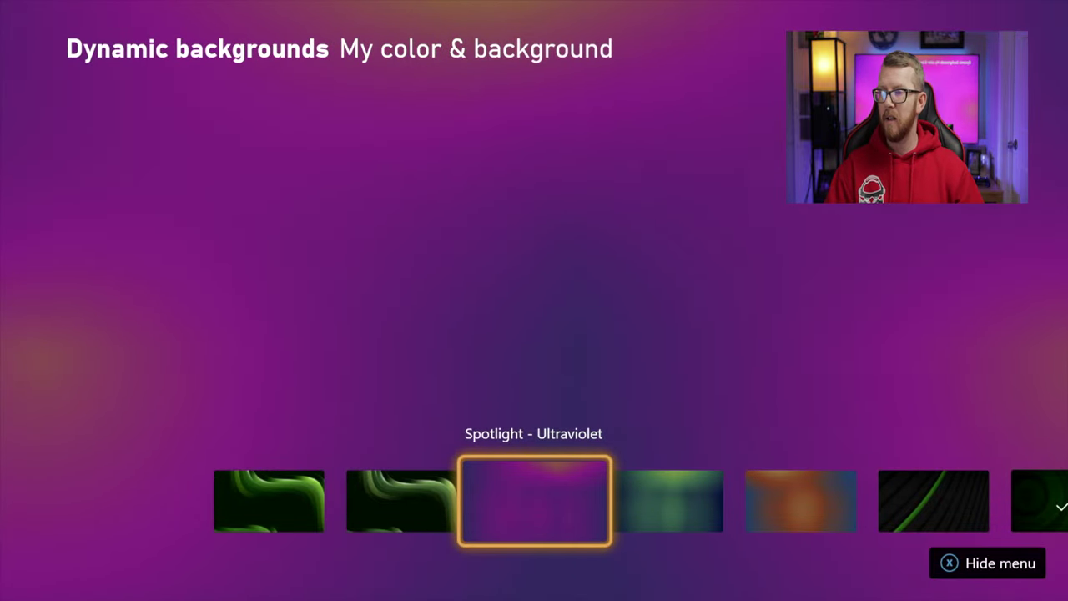
{"action": "key", "text": "Right"}
{"action": "key", "text": "Right"}
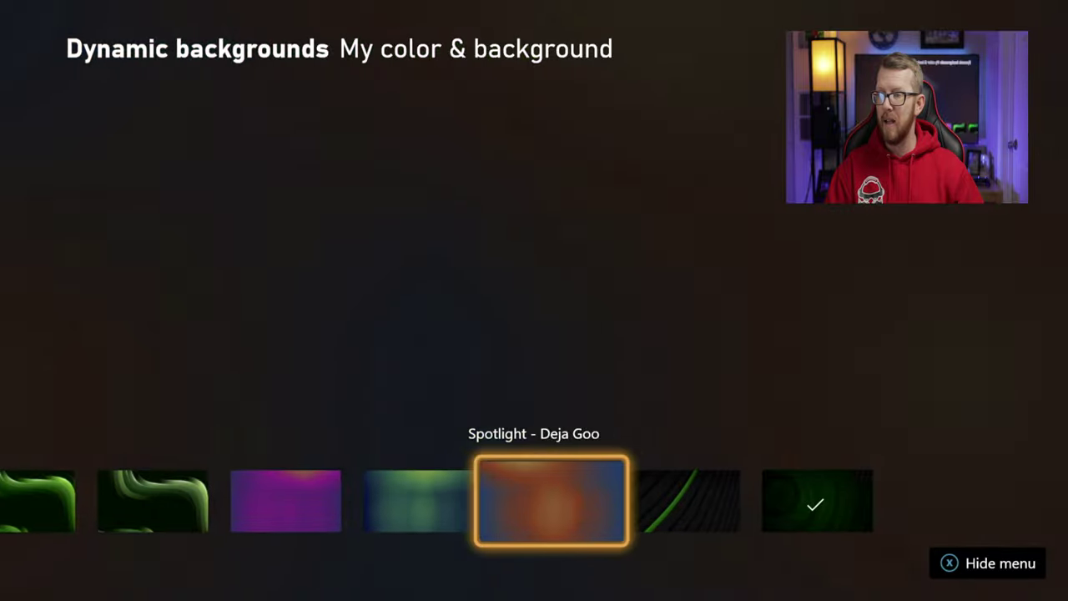
{"action": "key", "text": "Left"}
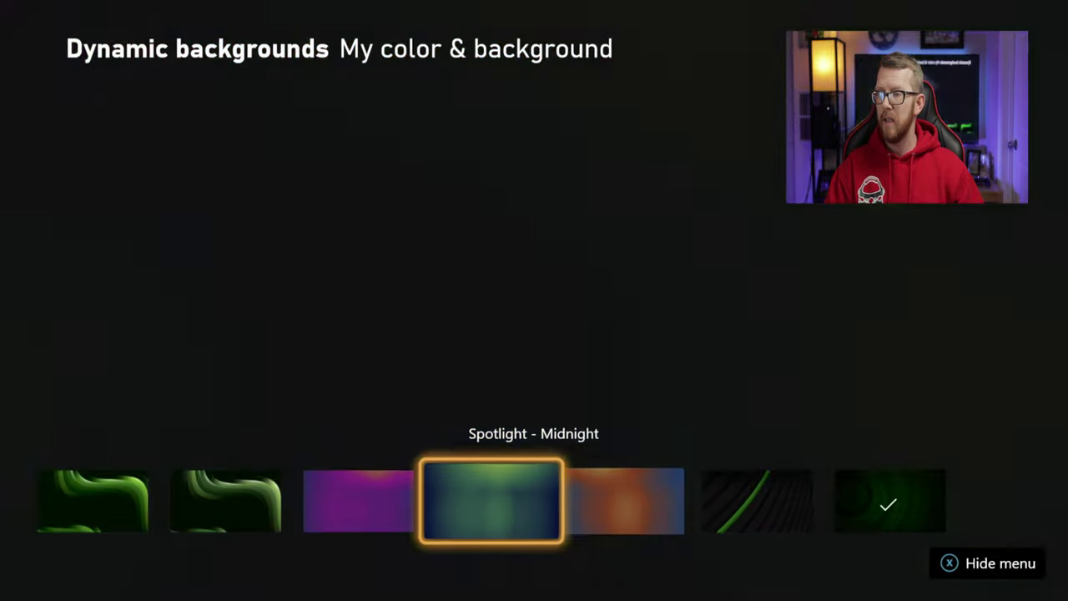
{"action": "key", "text": "Right"}
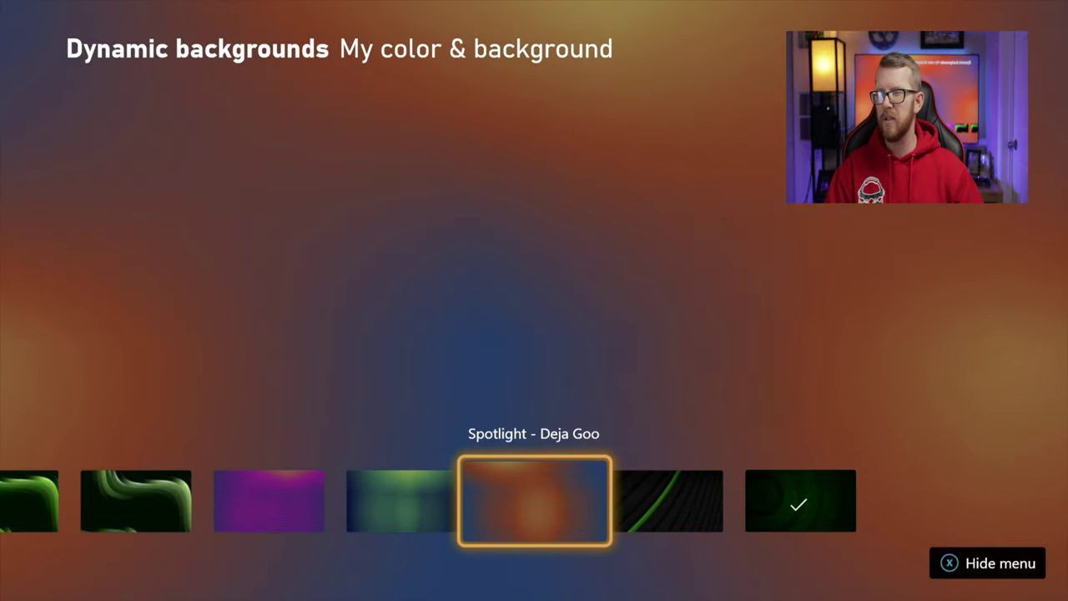
{"action": "key", "text": "Left"}
{"action": "key", "text": "Right"}
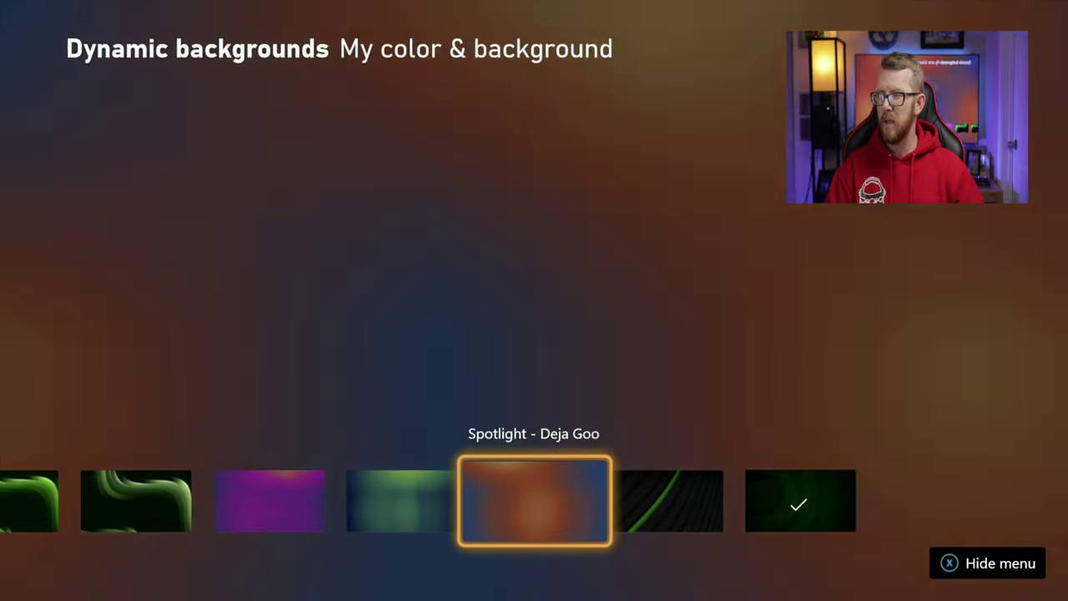
{"action": "key", "text": "Left"}
{"action": "key", "text": "Left"}
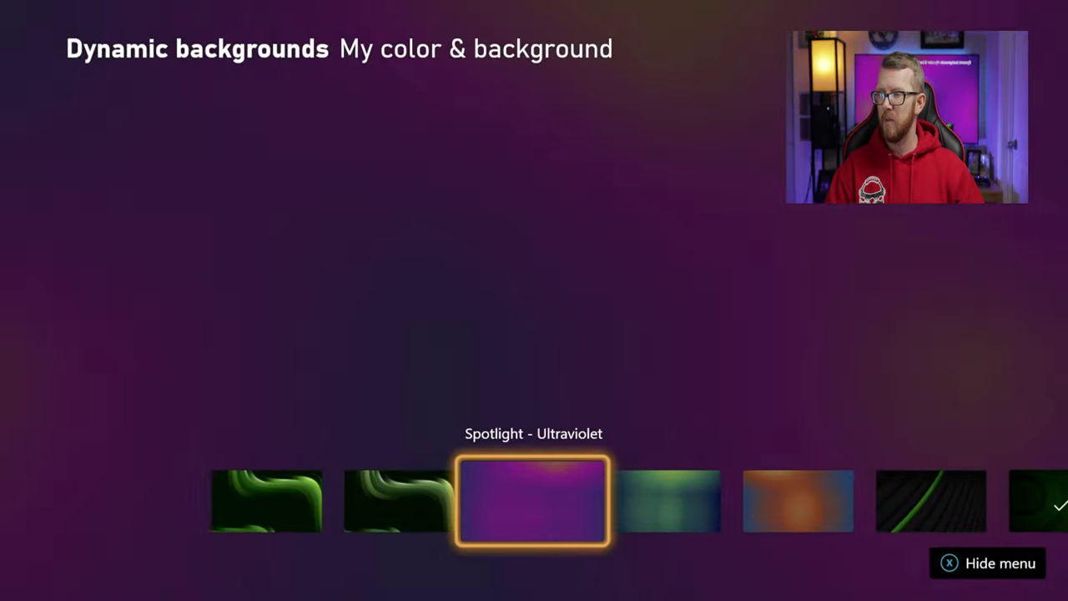
{"action": "key", "text": "Right"}
{"action": "key", "text": "Left"}
{"action": "key", "text": "Right"}
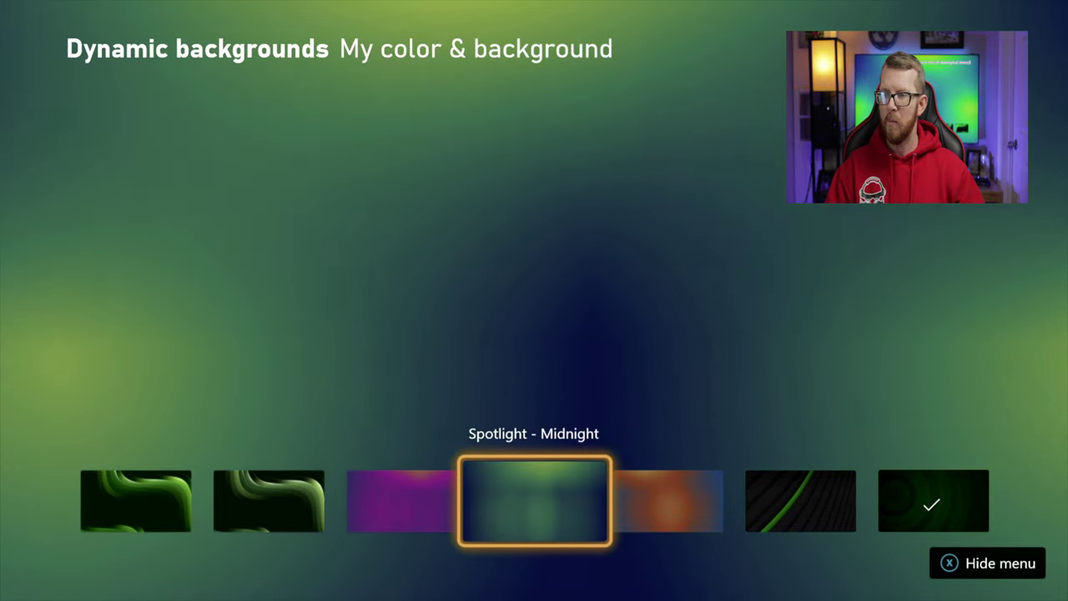
{"action": "key", "text": "Right"}
{"action": "key", "text": "Right"}
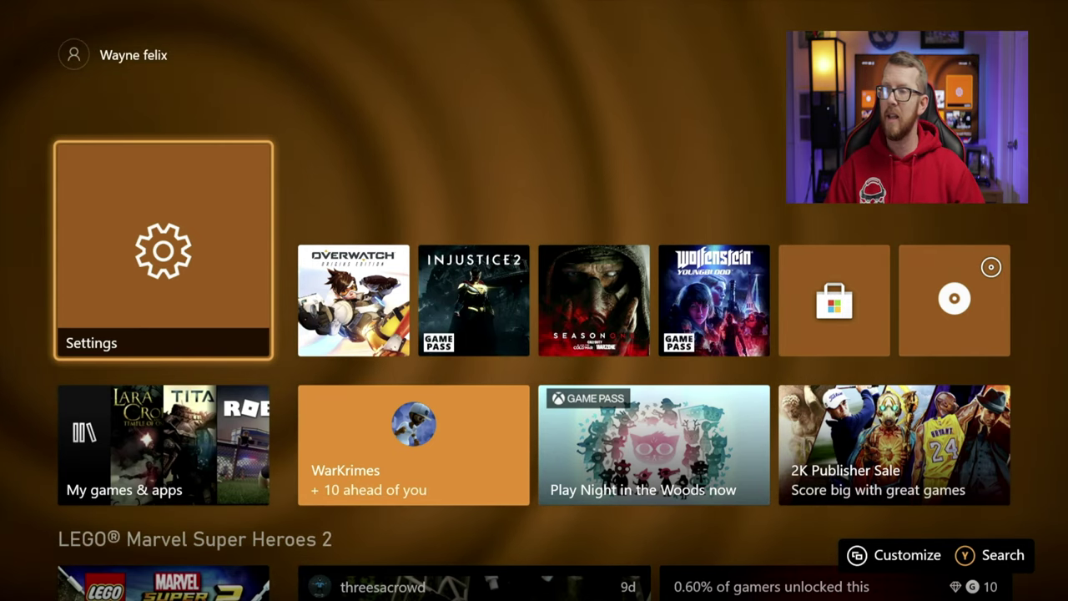
Open the console's General settings page
{"action": "key", "text": "Return"}
Through the guide's Profile & system, reach Settings > General > Personalization > My color & background
{"action": "key", "text": "super"}
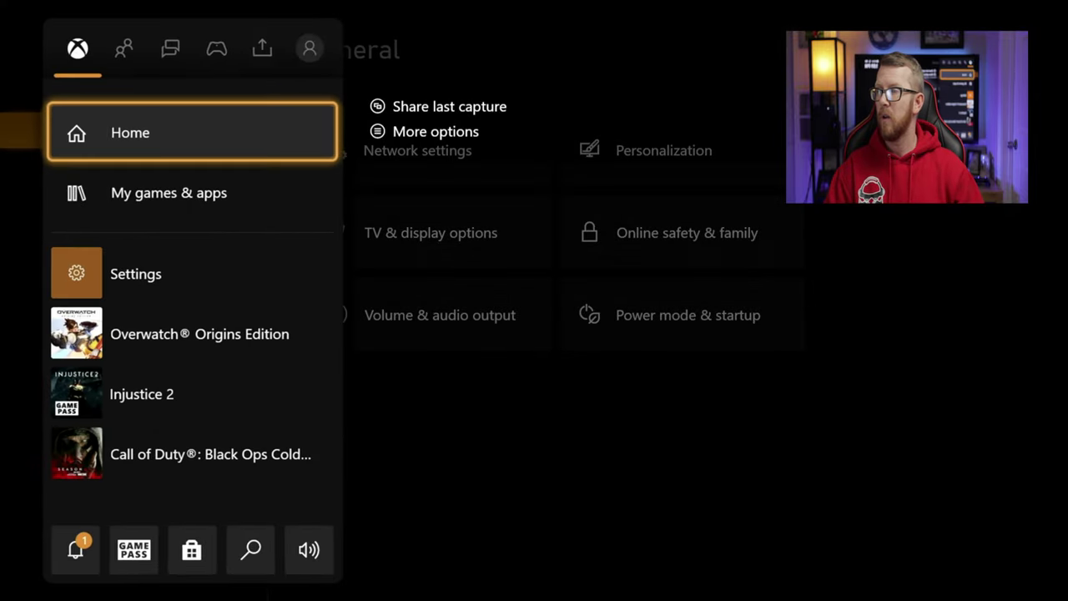
{"action": "key", "text": "Return"}
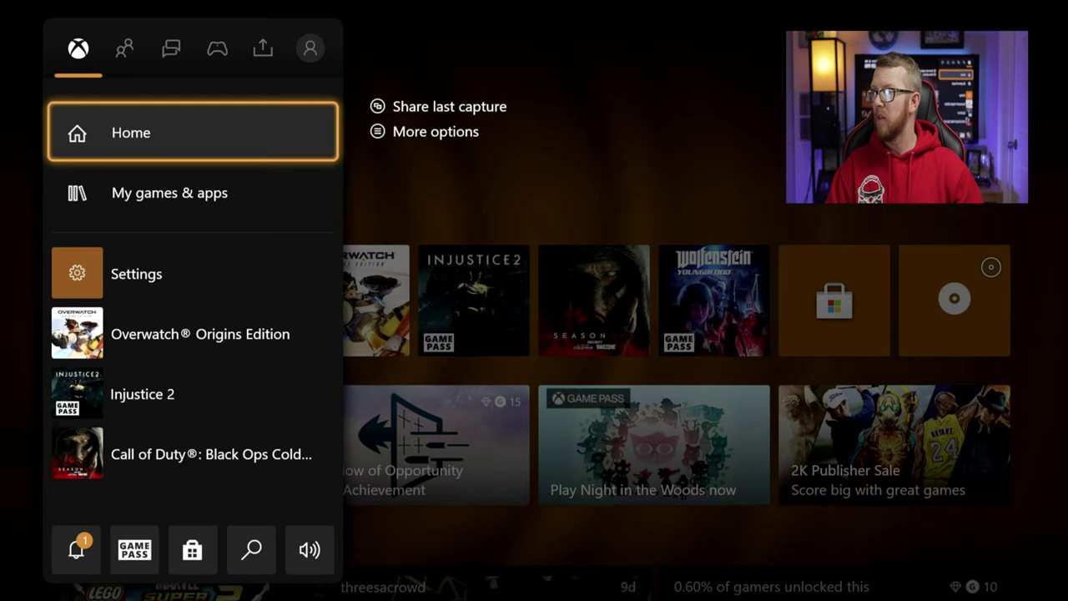
{"action": "key", "text": "Right"}
{"action": "key", "text": "Right"}
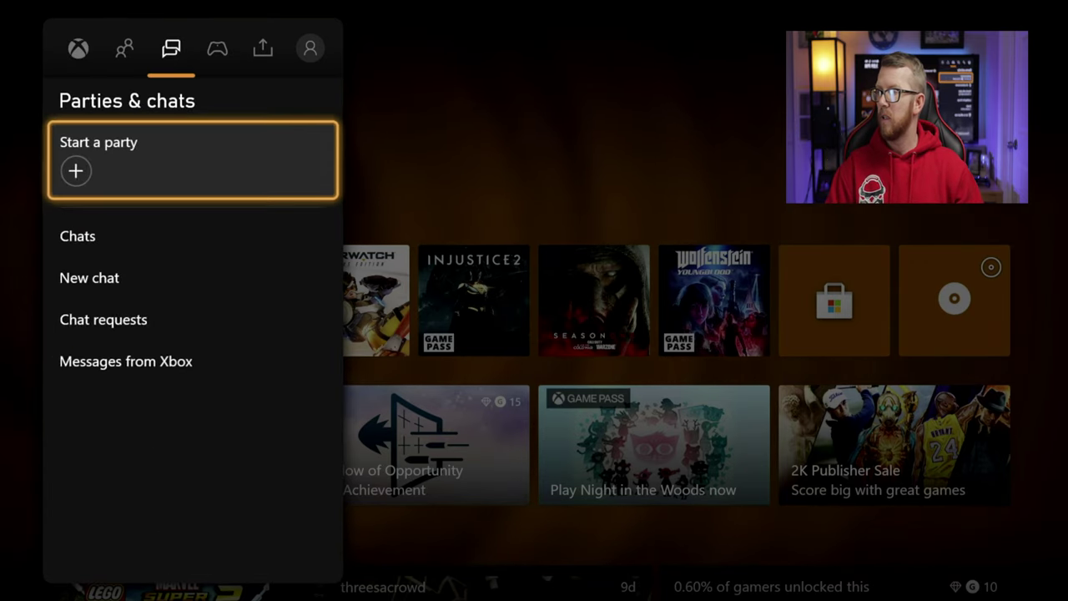
{"action": "key", "text": "Right"}
{"action": "key", "text": "Right"}
{"action": "key", "text": "Right"}
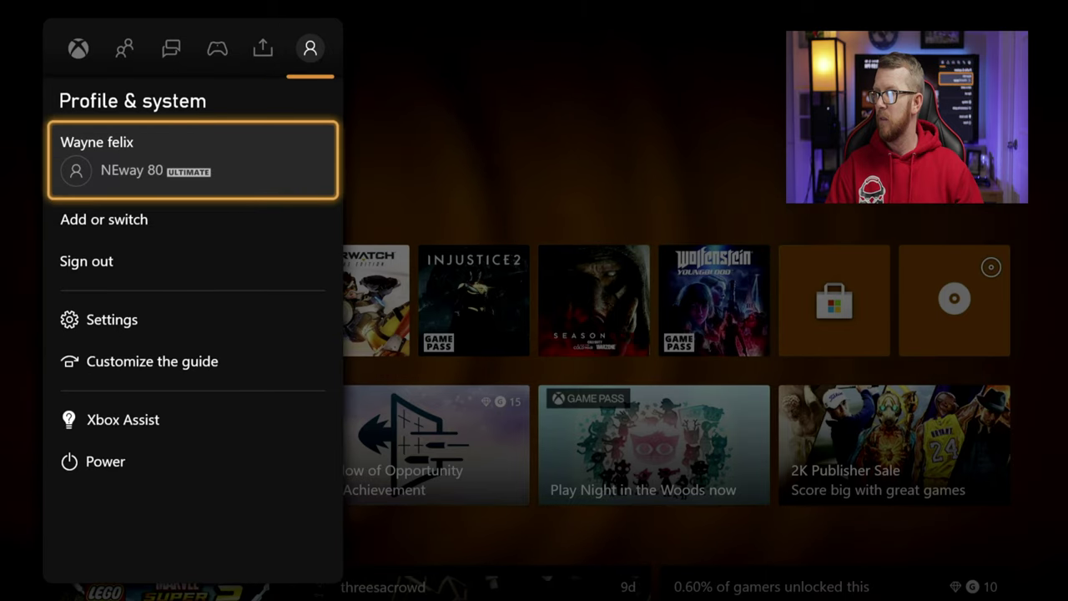
{"action": "key", "text": "Down"}
{"action": "key", "text": "Down"}
{"action": "key", "text": "Down"}
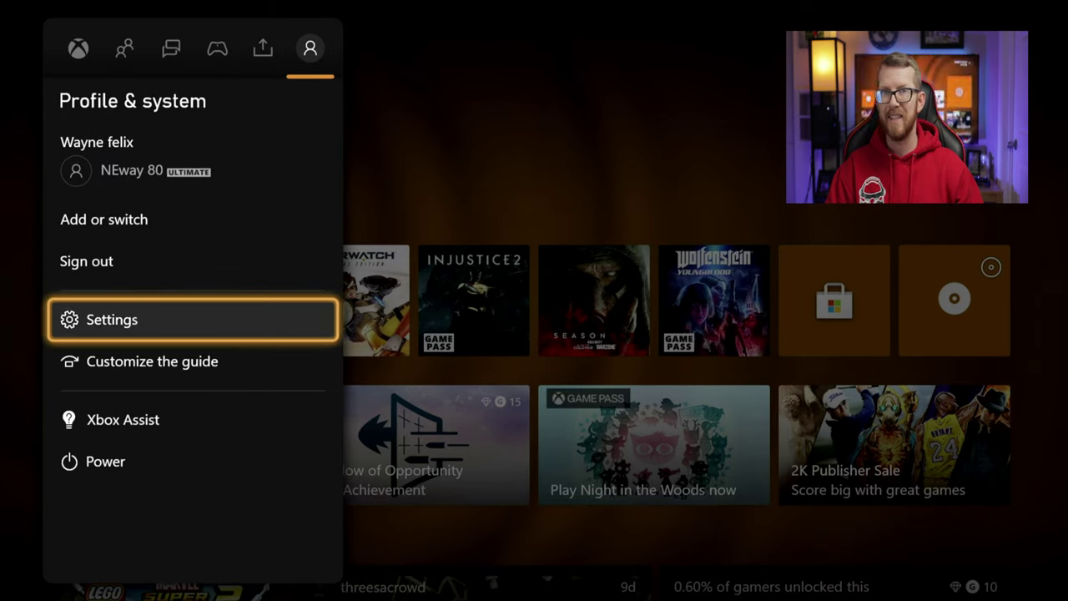
{"action": "key", "text": "Return"}
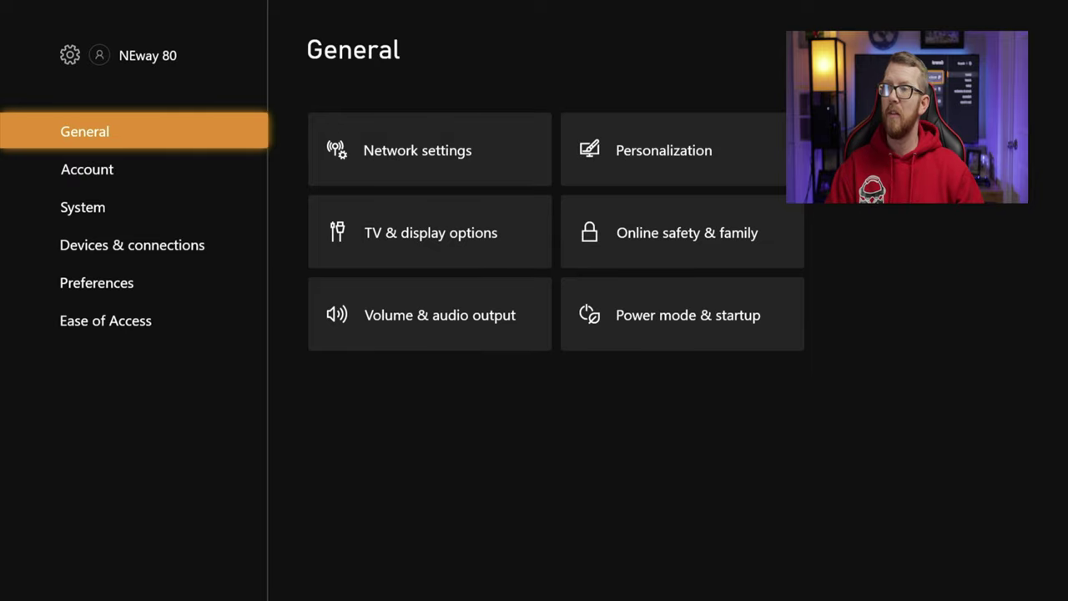
{"action": "key", "text": "Right"}
{"action": "key", "text": "Right"}
{"action": "key", "text": "Return"}
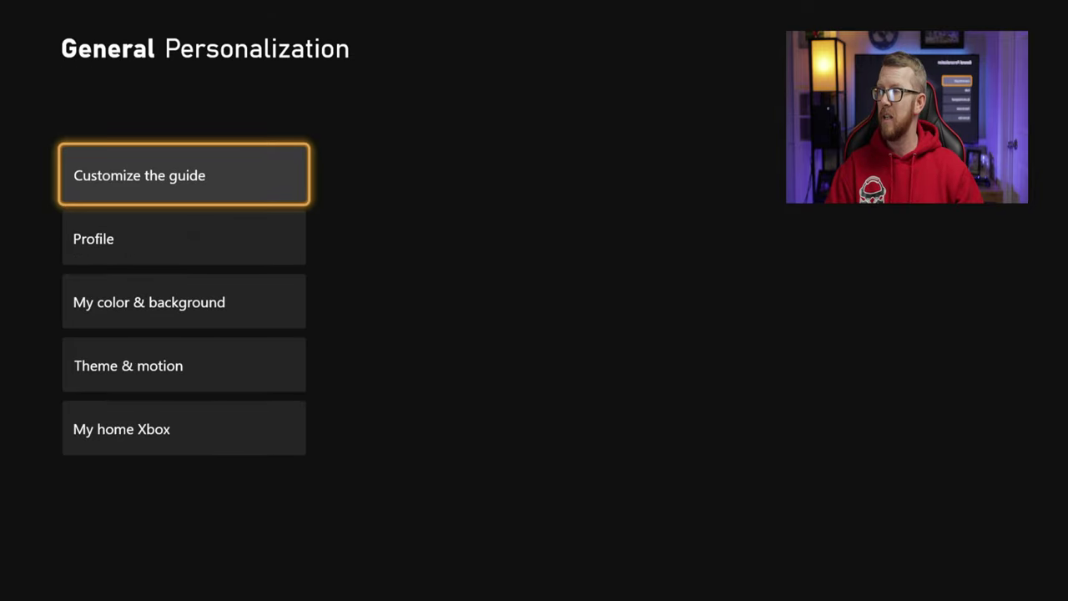
{"action": "key", "text": "Down"}
{"action": "key", "text": "Down"}
{"action": "key", "text": "Return"}
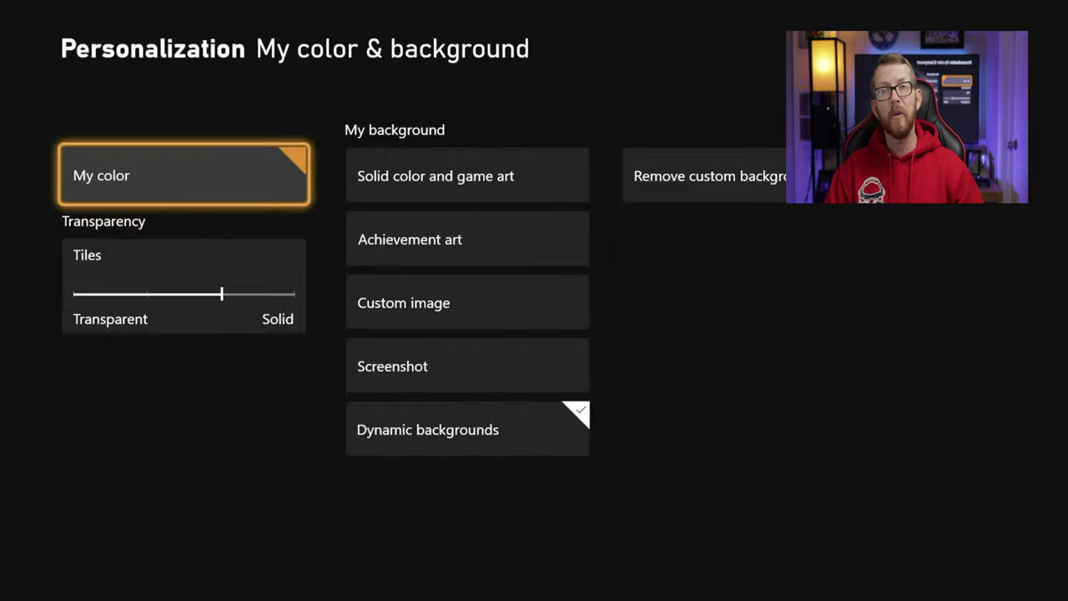